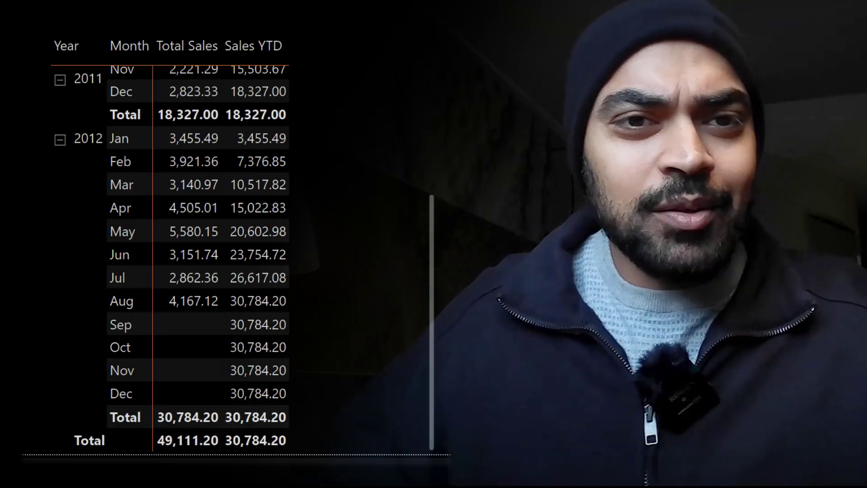
# Inspect the Products, Calendar and Sales relationships in Model view, then return to the report showing Sales YTD's TOTALYTD formula
pyautogui.scroll(5, 286, 257)
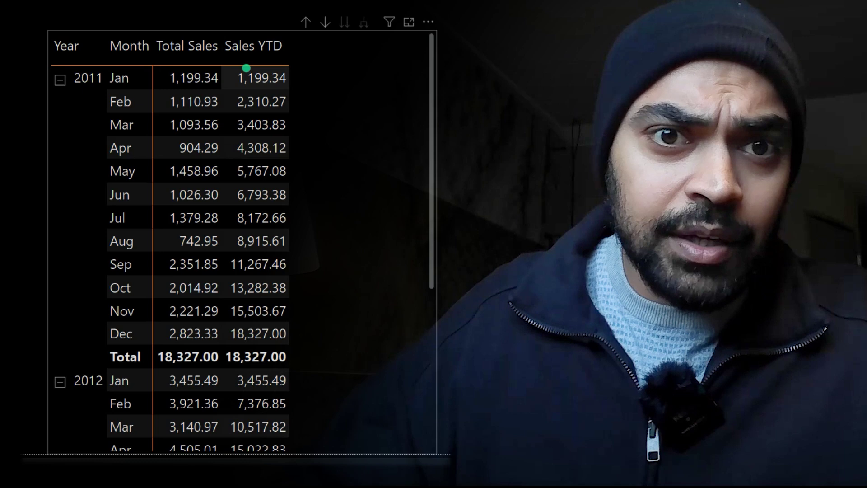
pyautogui.scroll(-2, 273, 248)
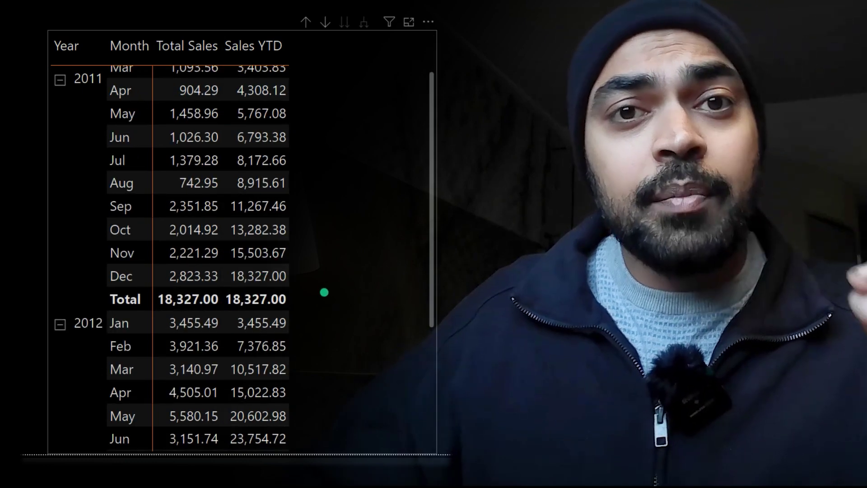
pyautogui.scroll(-4, 324, 293)
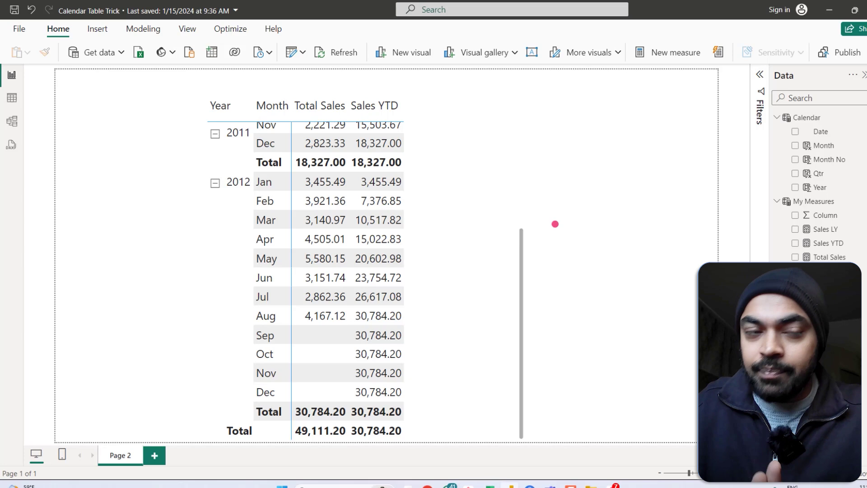
pyautogui.click(11, 121)
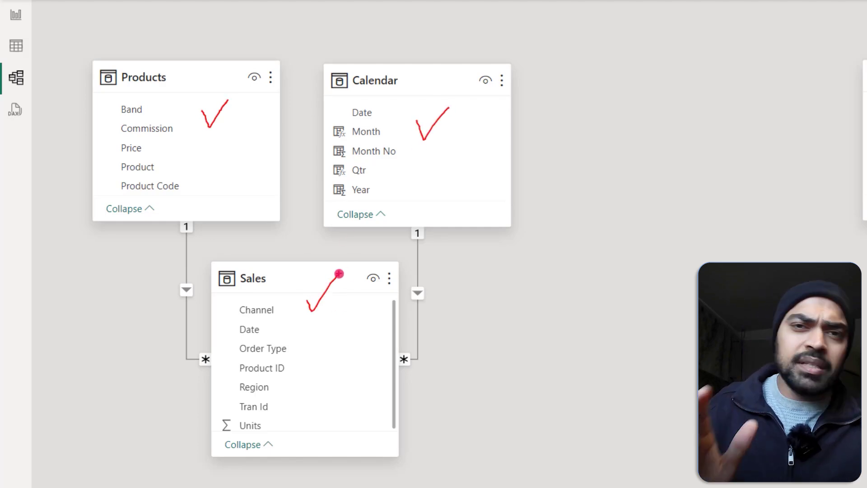
pyautogui.click(13, 15)
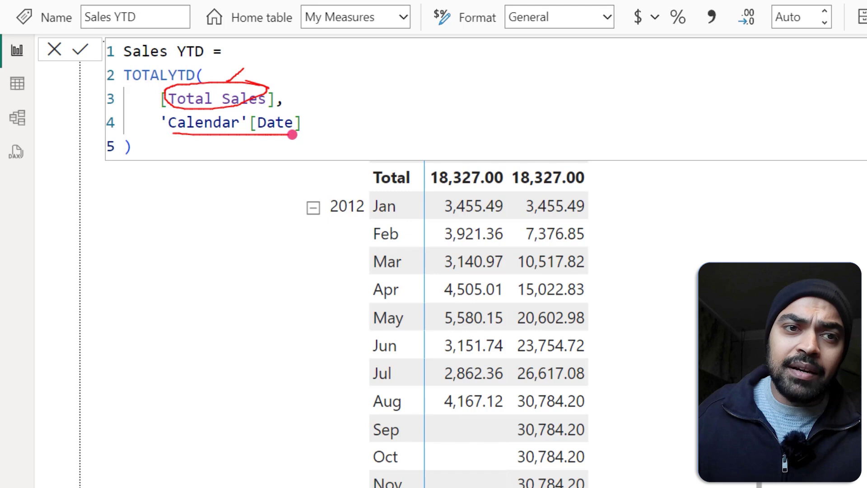
# Show the Calendar table's CALENDARAUTO() data, 731 dates starting 01-01-2011
pyautogui.press('e')
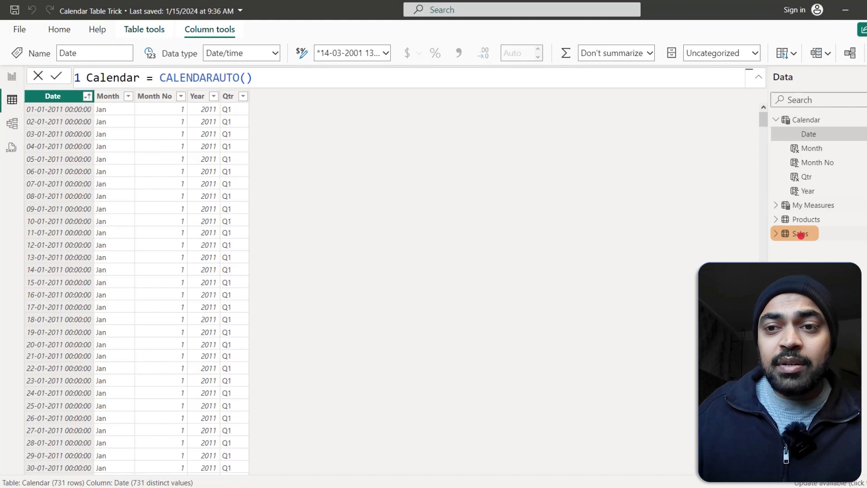
# Sort the Sales table by Date descending, revealing the last sale in August 2012
pyautogui.click(783, 233)
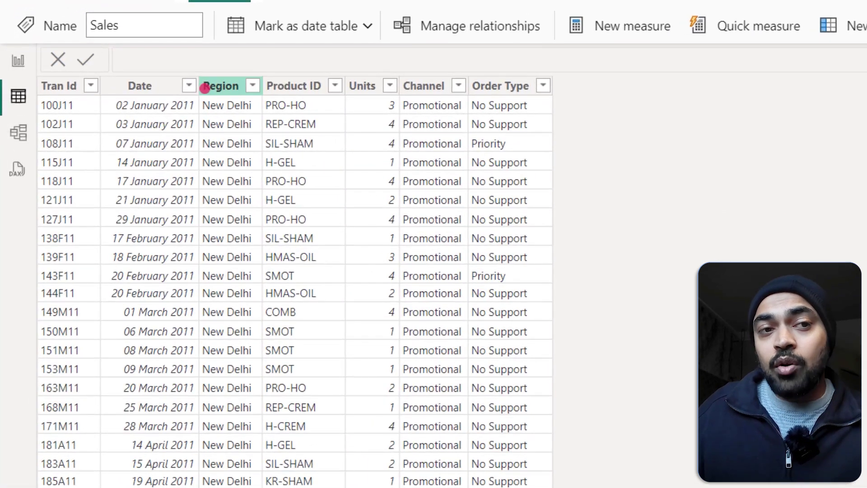
pyautogui.click(189, 86)
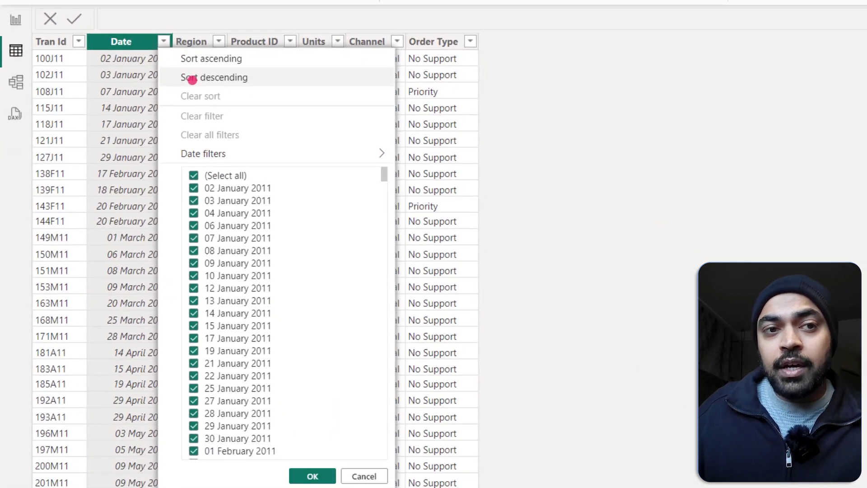
pyautogui.click(213, 121)
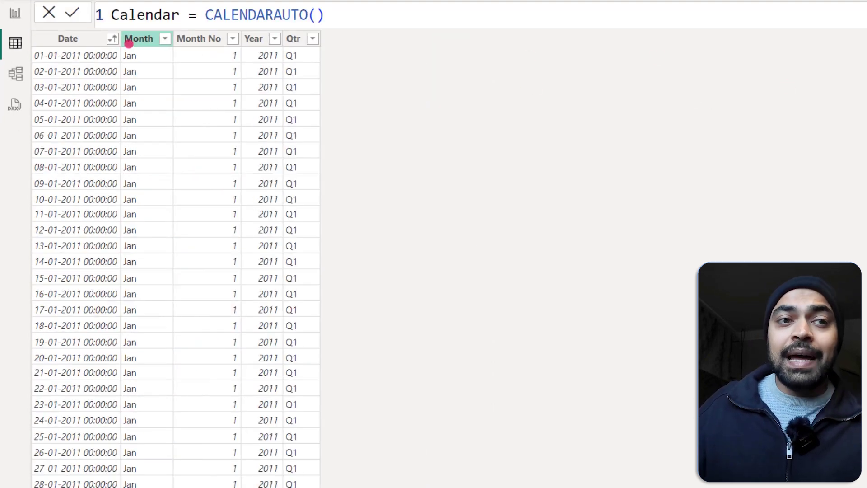
# Sort the Calendar table by Date descending, showing dates continuing to December 2012, then return to the report
pyautogui.click(117, 38)
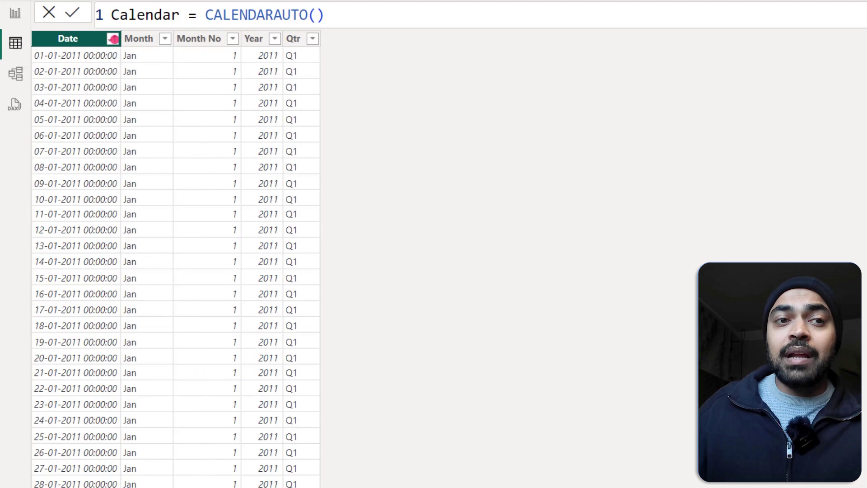
pyautogui.click(113, 39)
pyautogui.click(126, 71)
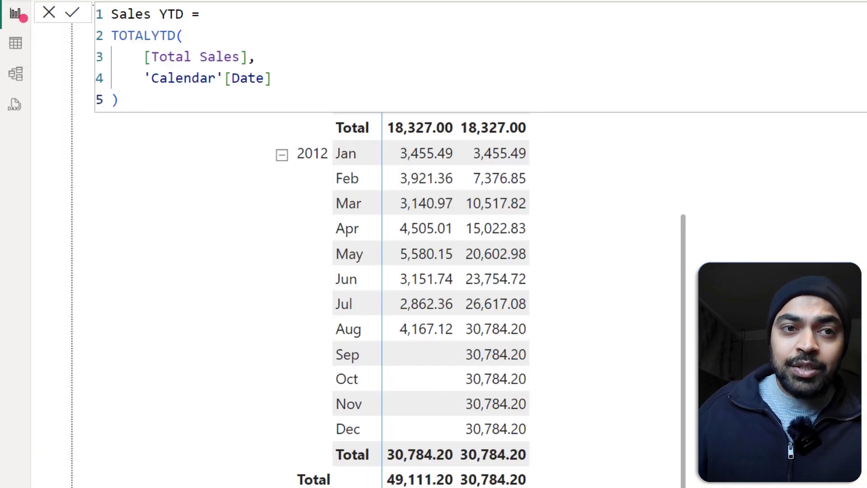
pyautogui.click(507, 122)
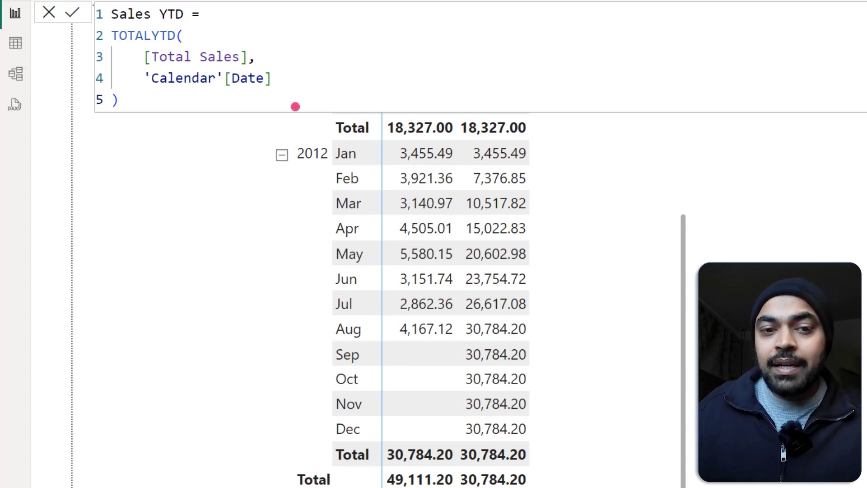
# Return to the Calendar table's data, whose newest date is 31-12-2012
pyautogui.moveTo(490, 390); pyautogui.dragTo(531, 450)
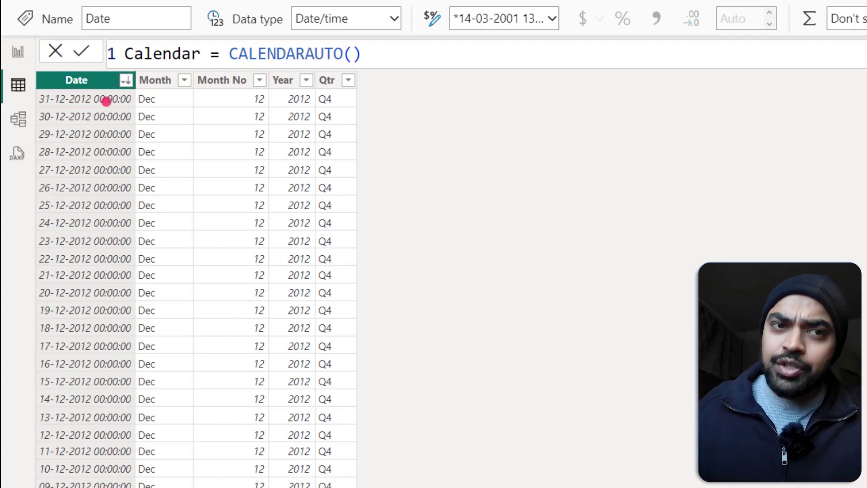
# Create the Calendar column Sales Present Check = MAX(Sales[Date]), returning 29-08-2012 on every row
pyautogui.rightClick(328, 81)
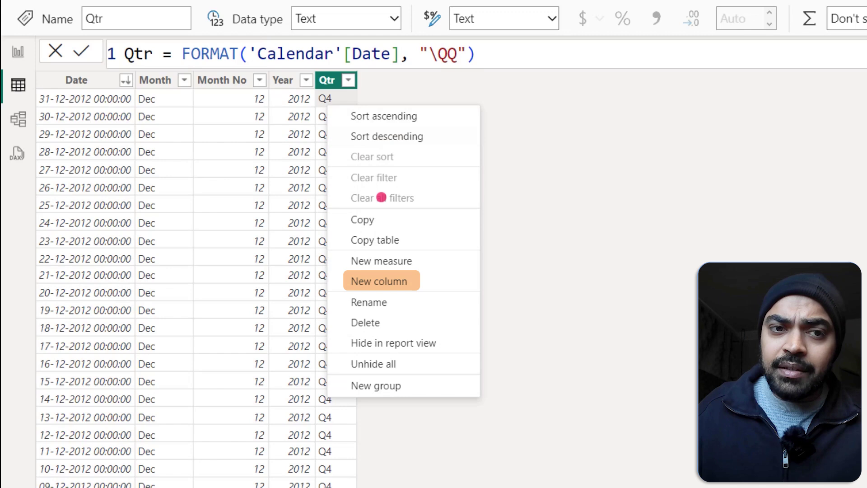
pyautogui.click(372, 229)
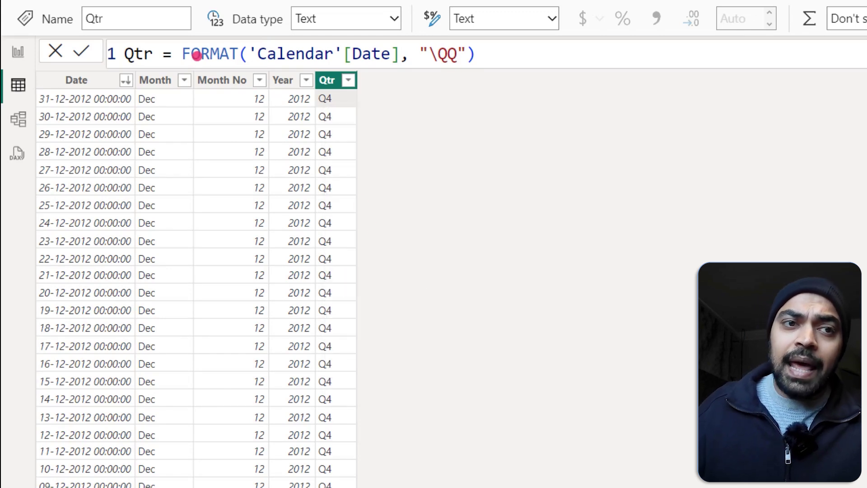
pyautogui.write('Sales Present Check')
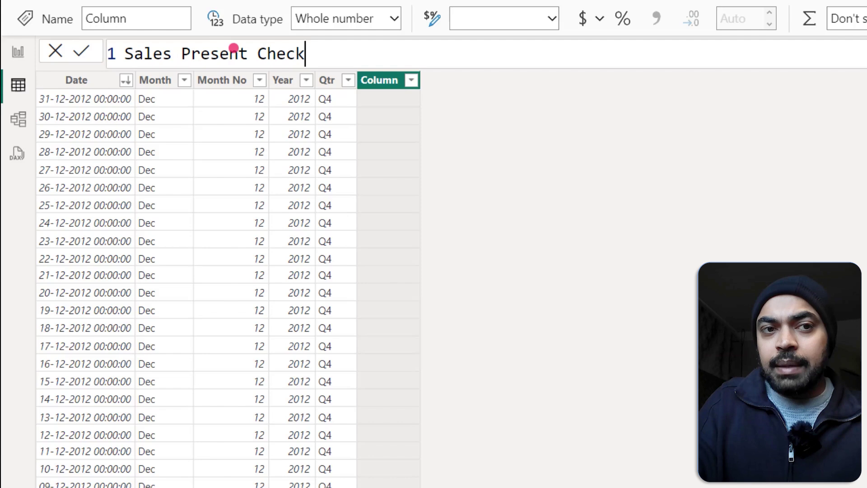
pyautogui.write(' =')
pyautogui.hotkey('shift', 'Return')
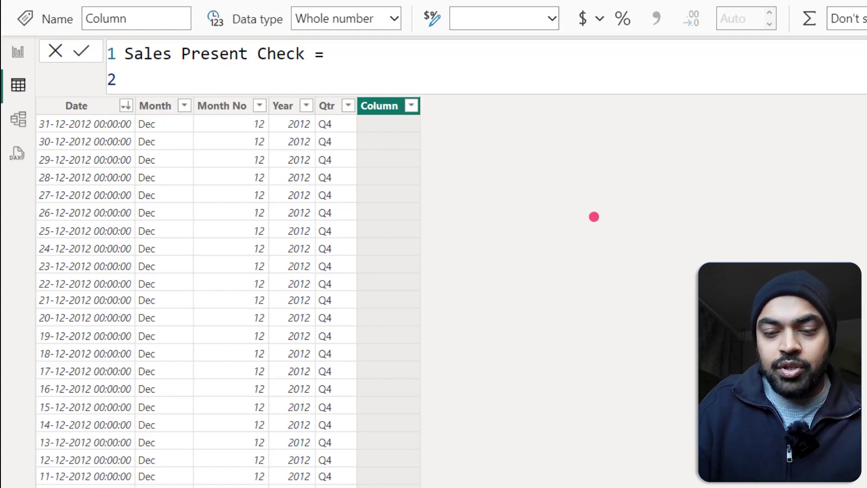
pyautogui.write('max')
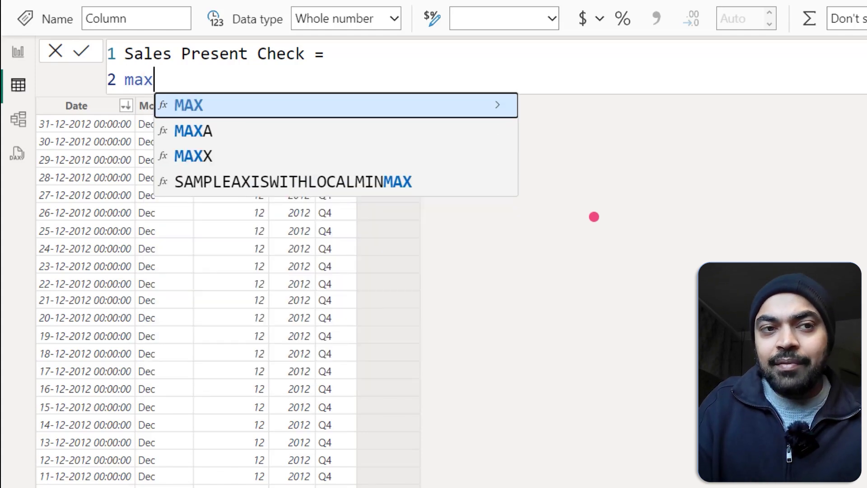
pyautogui.press('Tab')
pyautogui.write('sales[d')
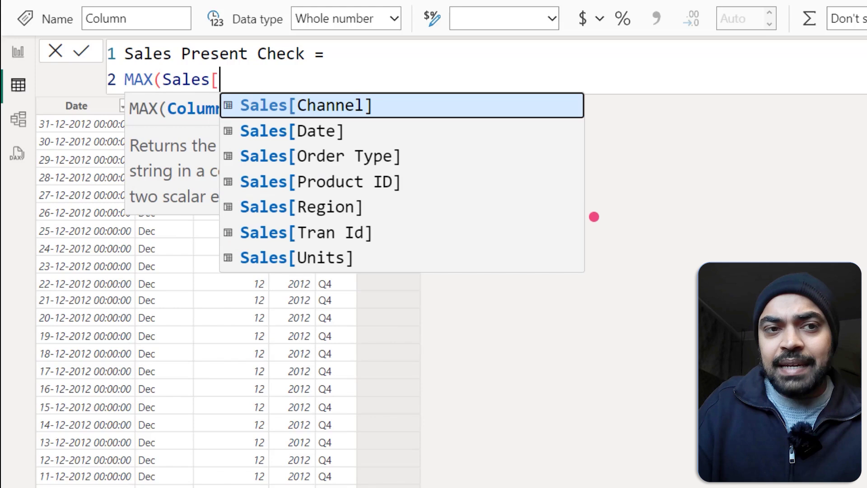
pyautogui.press('Tab')
pyautogui.write(')')
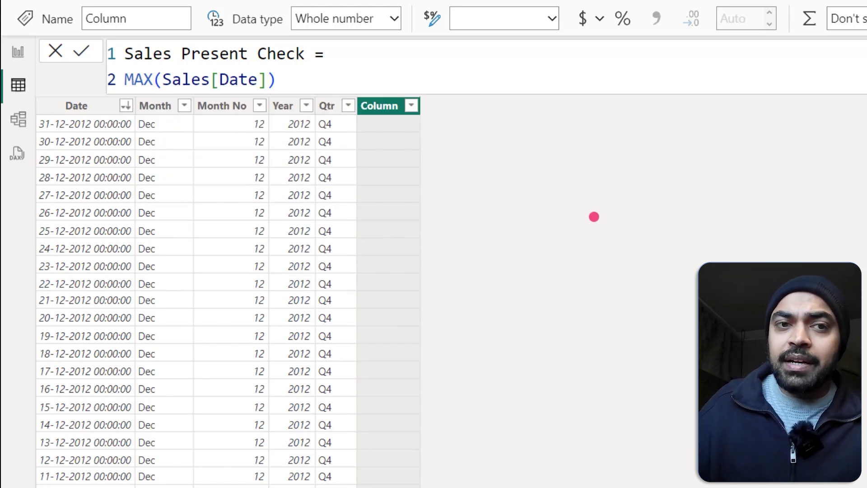
pyautogui.press('Return')
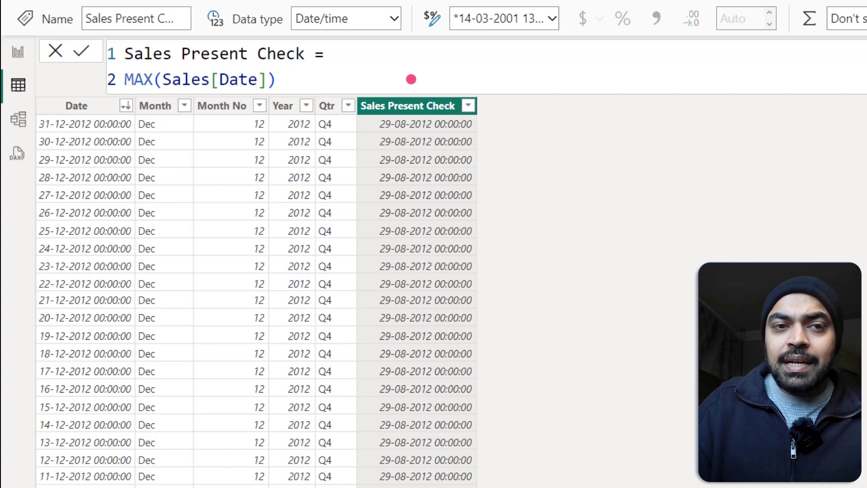
# Change the formula to EOMONTH(MAX(Sales[Date]),0) so every row shows 31-08-2012
pyautogui.hotkey('ctrl', 'Left')
pyautogui.hotkey('ctrl', 'Left')
pyautogui.hotkey('ctrl', 'Left')
pyautogui.hotkey('ctrl', 'Left')
pyautogui.hotkey('ctrl', 'Left')
pyautogui.hotkey('ctrl', 'Left')
pyautogui.write('eo')
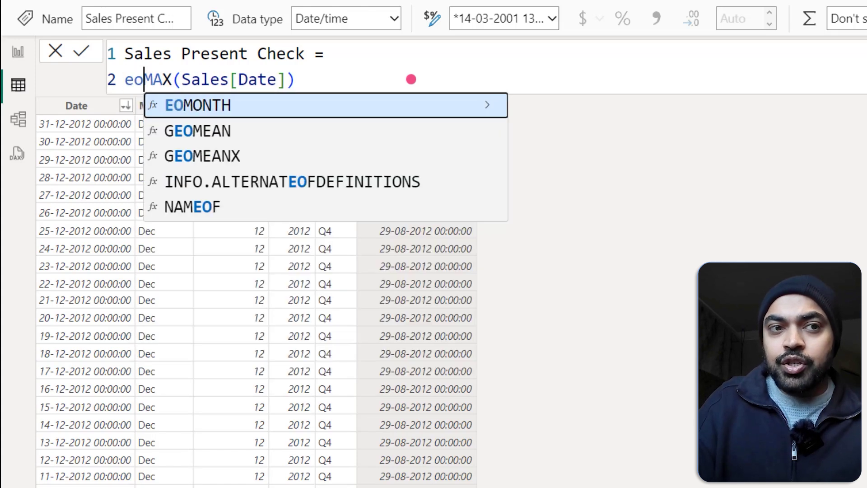
pyautogui.press('Tab')
pyautogui.hotkey('ctrl', 'Right')
pyautogui.hotkey('ctrl', 'Right')
pyautogui.hotkey('ctrl', 'Right')
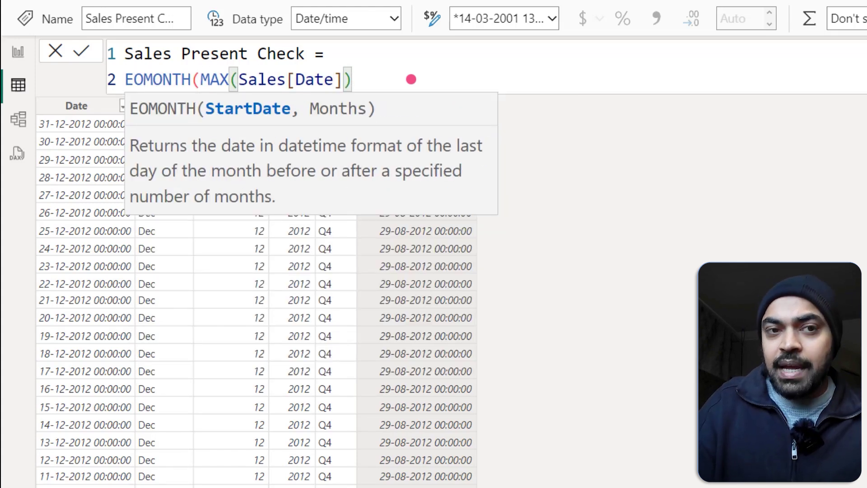
pyautogui.write(',0')
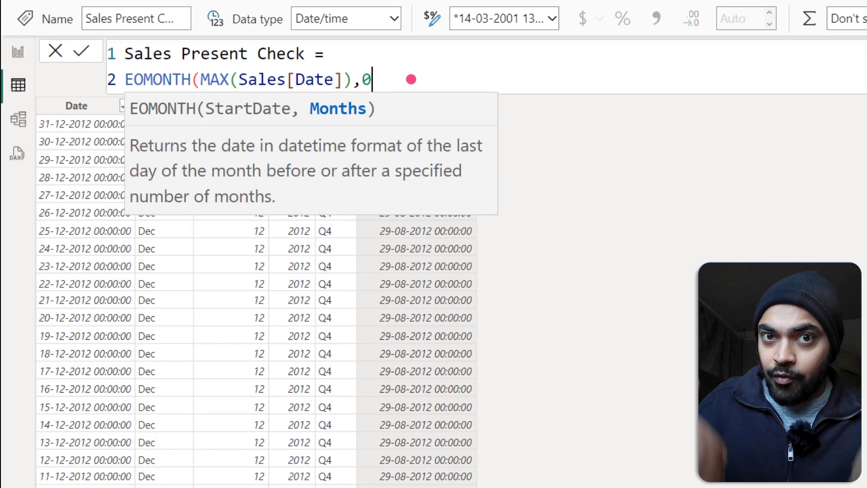
pyautogui.write(')')
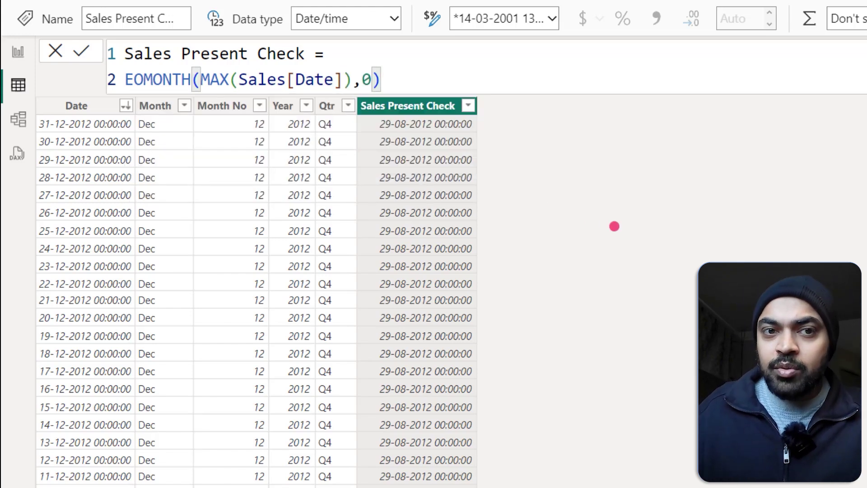
pyautogui.click(408, 131)
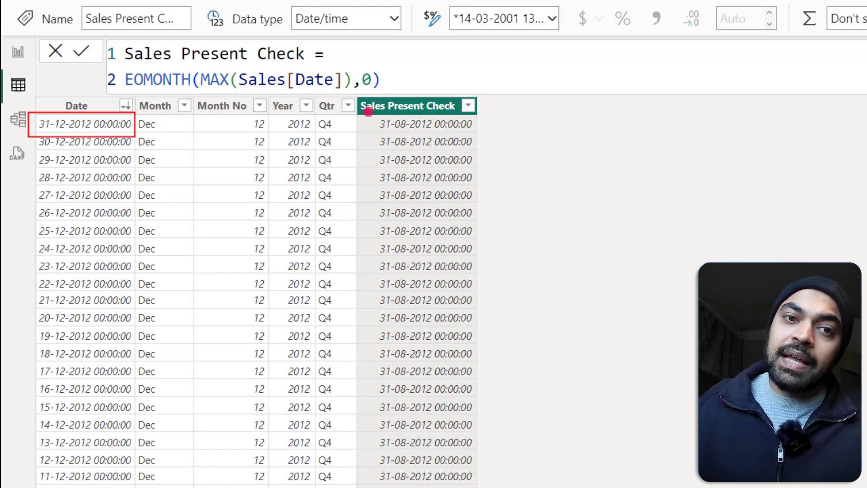
pyautogui.moveTo(368, 111); pyautogui.dragTo(484, 138)
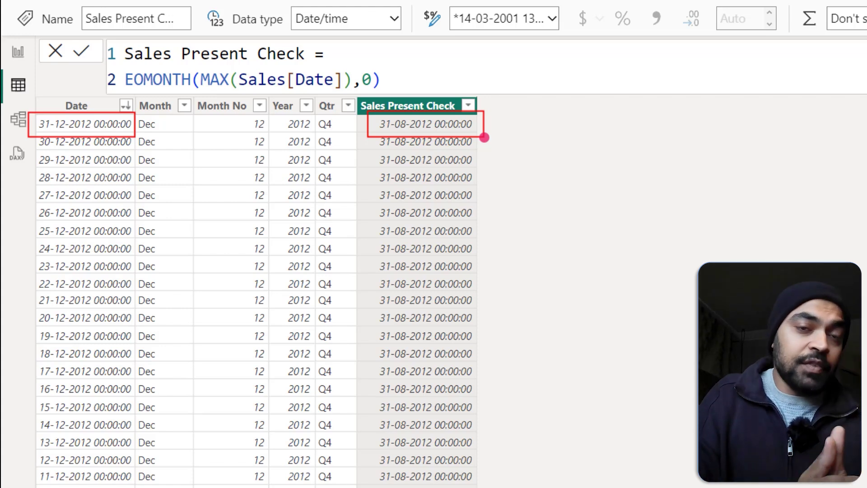
# Change Sales Present Check to 'Calendar'[Date] <= EOMONTH(MAX(Sales[Date]),0), giving False for December 2012
pyautogui.press('Escape')
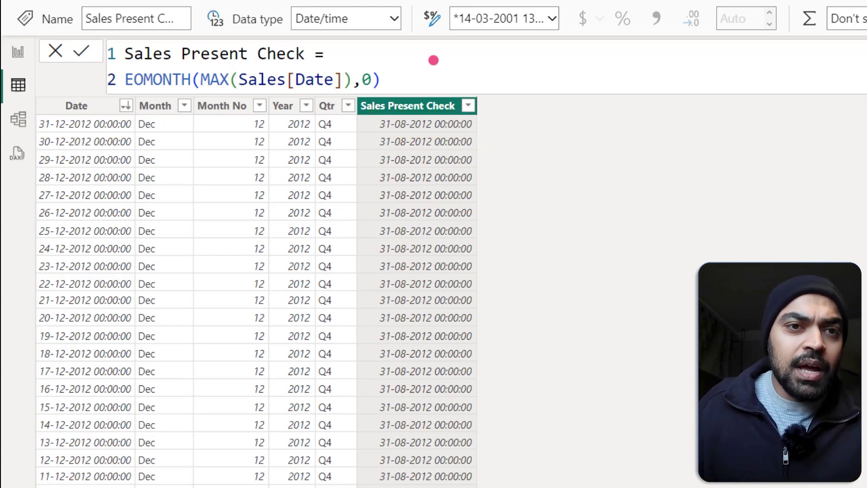
pyautogui.write('calen')
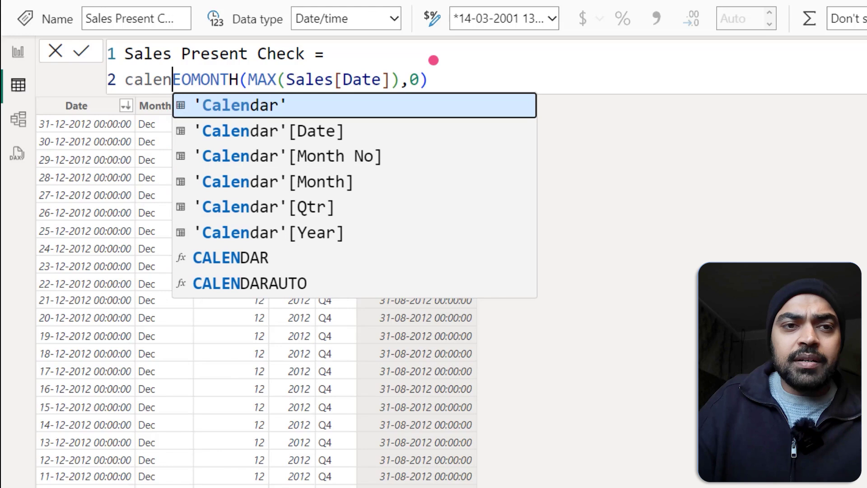
pyautogui.press('Down')
pyautogui.press('Tab')
pyautogui.write('< =')
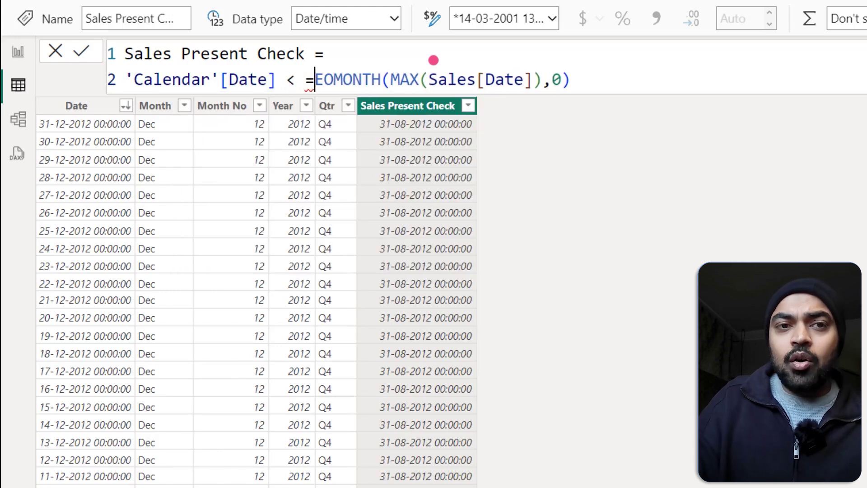
pyautogui.press('BackSpace')
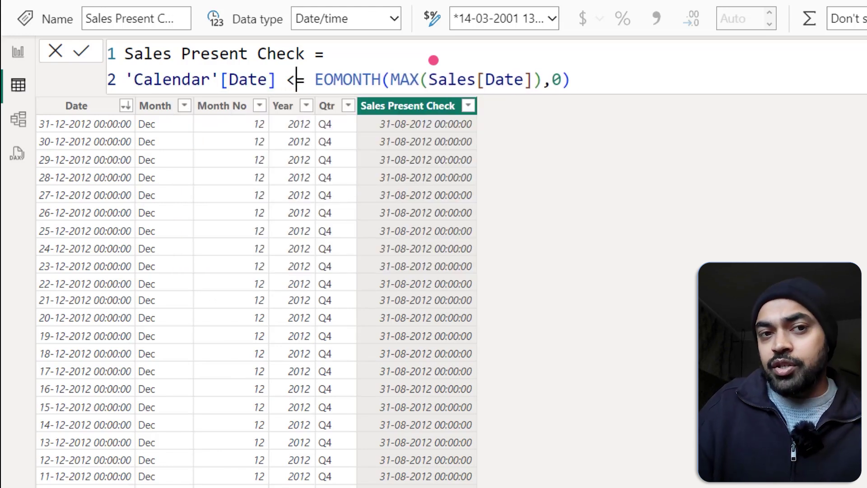
pyautogui.press('Return')
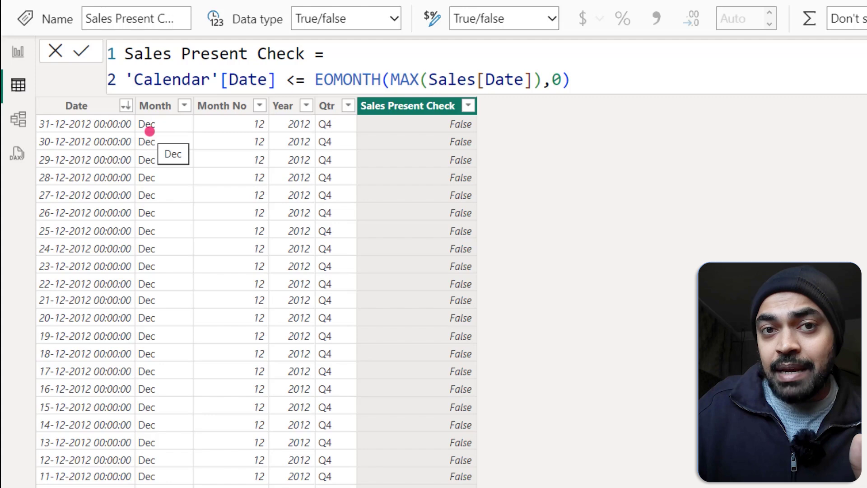
pyautogui.click(471, 106)
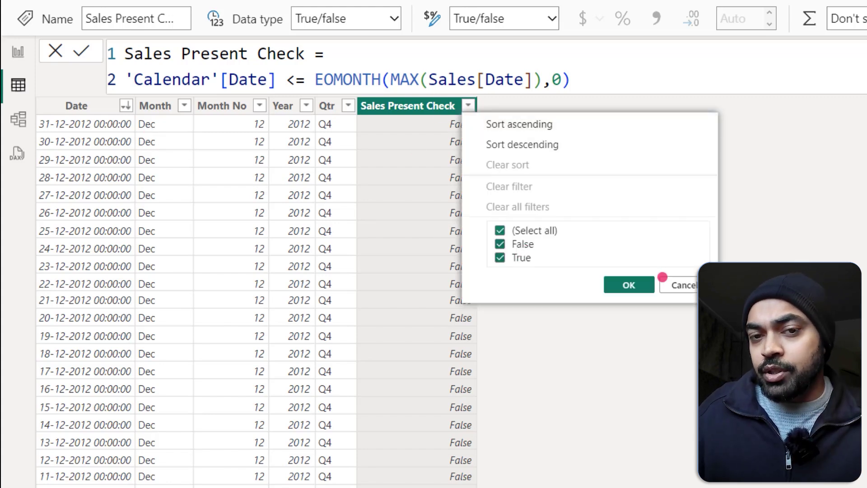
pyautogui.click(680, 284)
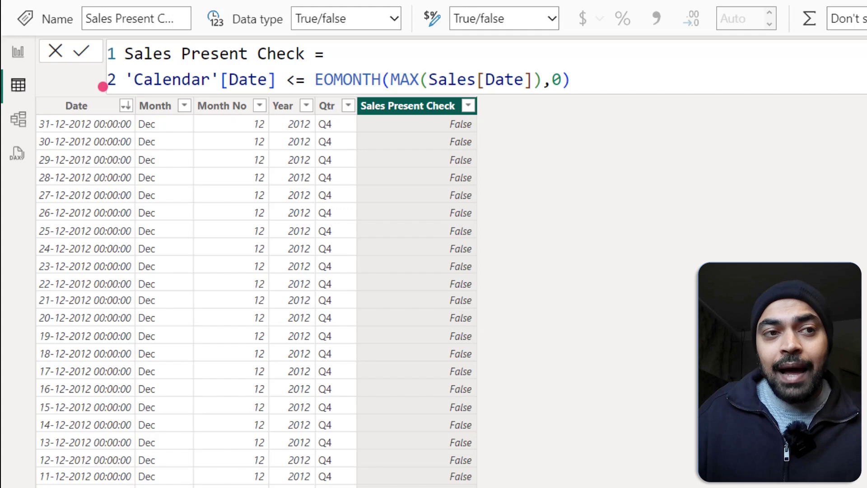
# Start wrapping the Sales YTD TOTALYTD expression in CALCULATE, with TOTALYTD on its own indented lines
pyautogui.click(17, 51)
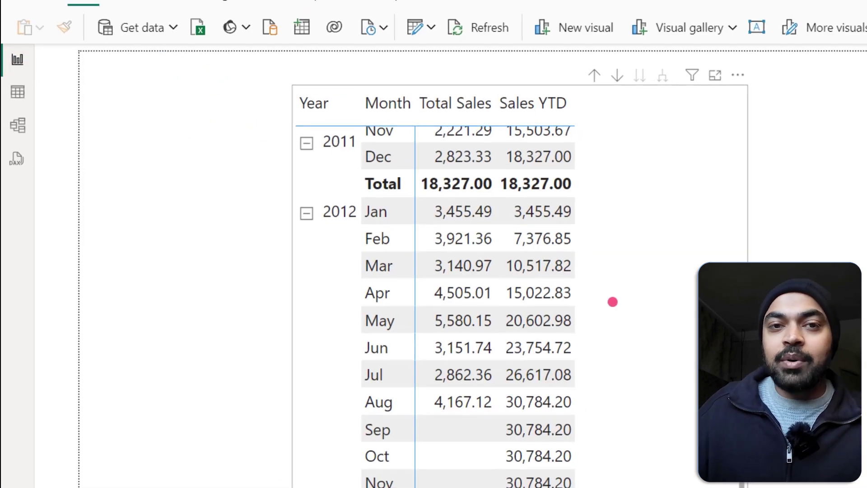
pyautogui.click(613, 301)
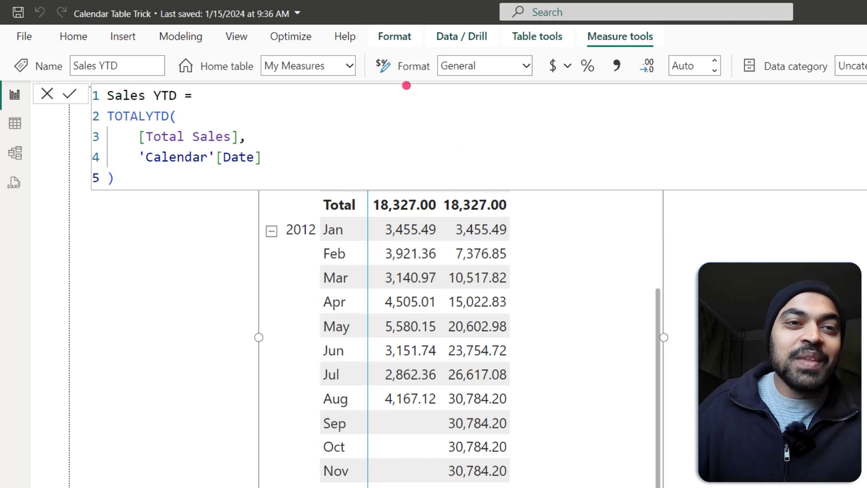
pyautogui.press('Right')
pyautogui.write('cal')
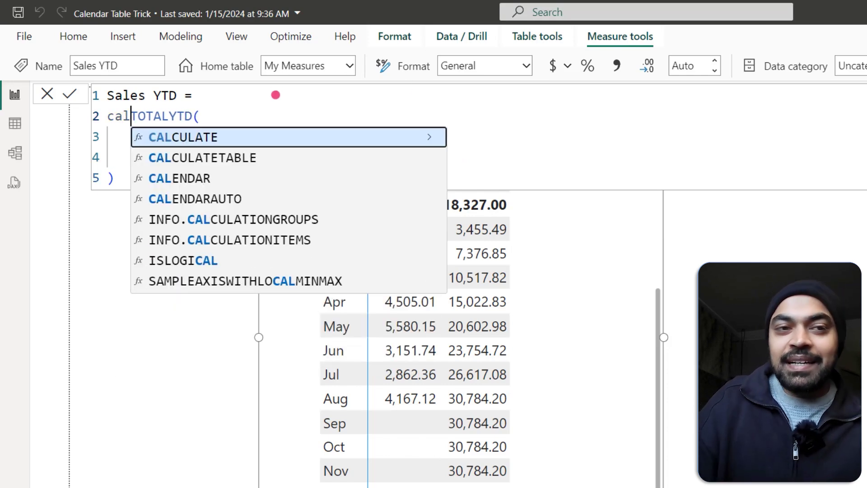
pyautogui.press('Tab')
pyautogui.press('Return')
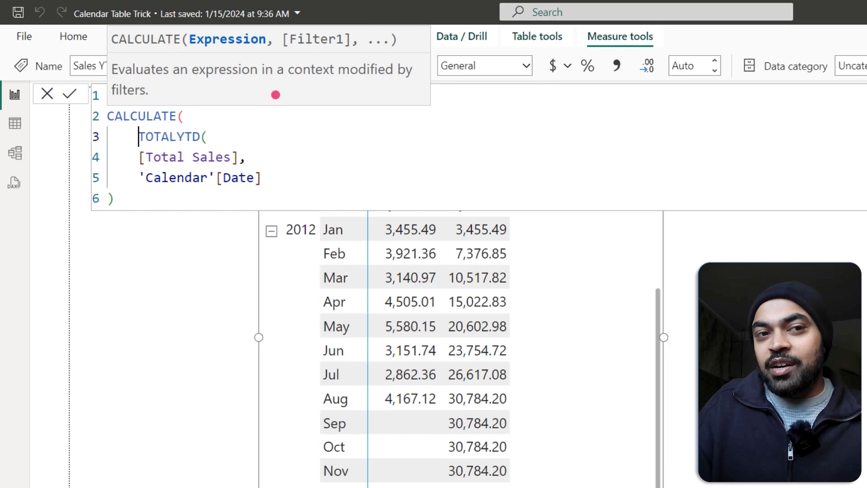
pyautogui.press('Down')
pyautogui.hotkey('shift', 'Down')
pyautogui.hotkey('shift', 'Down')
pyautogui.hotkey('shift', 'End')
pyautogui.press('Tab')
# Add 'Calendar'[Sales Present Check] as CALCULATE's filter argument and close the bracket
pyautogui.press('End')
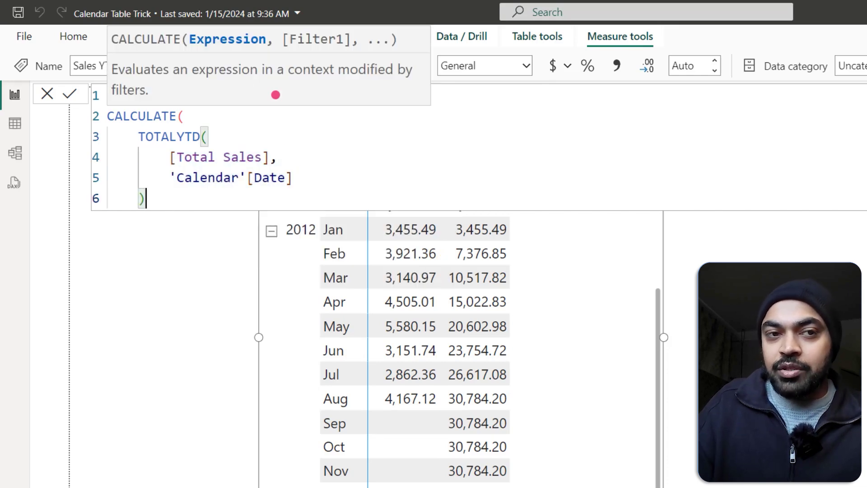
pyautogui.write(',')
pyautogui.hotkey('shift', 'Return')
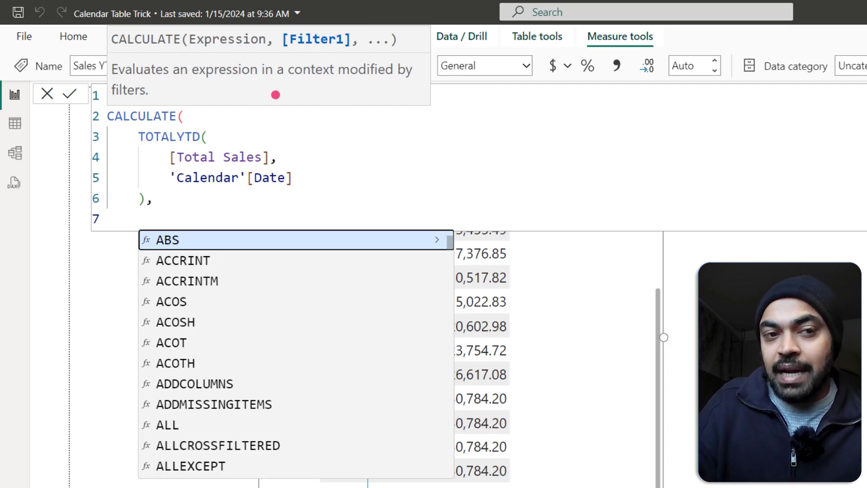
pyautogui.write('che')
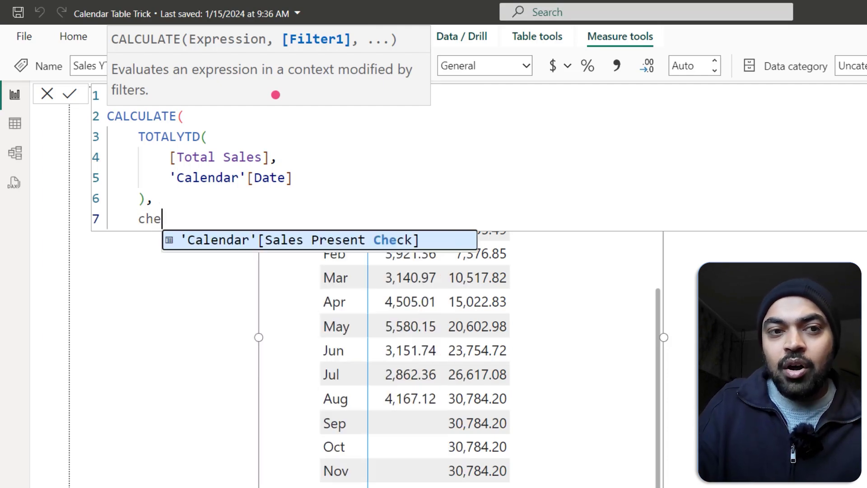
pyautogui.press('Tab')
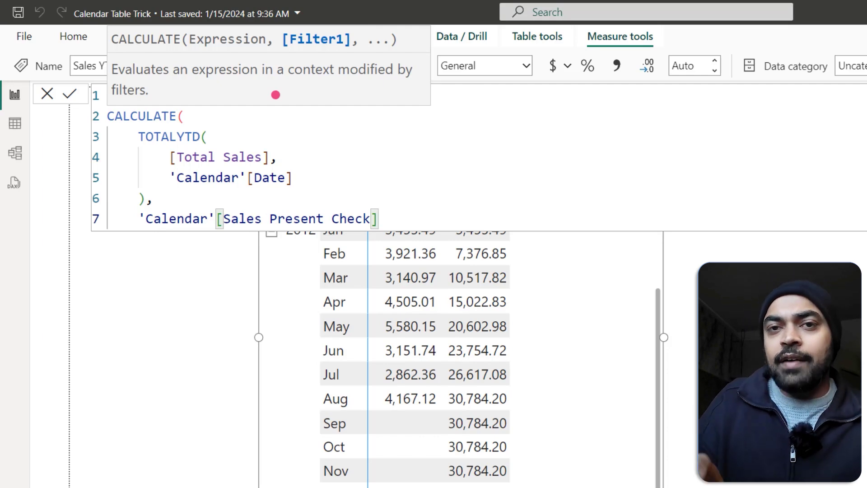
pyautogui.hotkey('shift', 'Return')
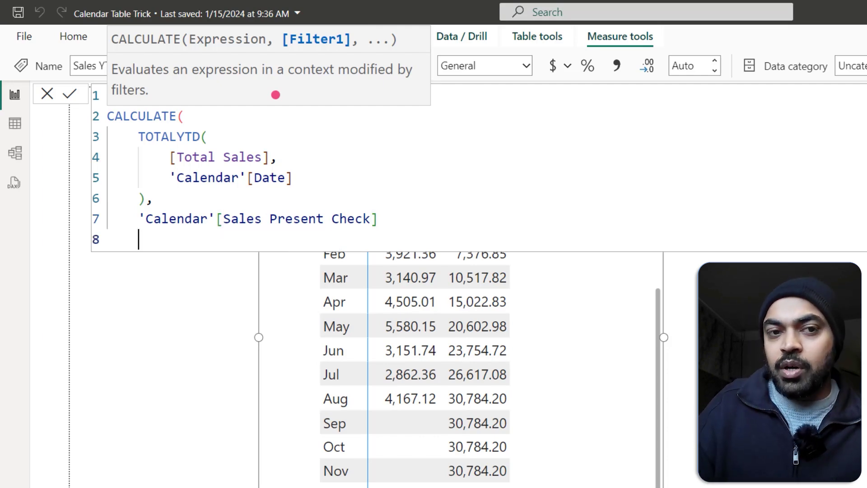
pyautogui.write(')')
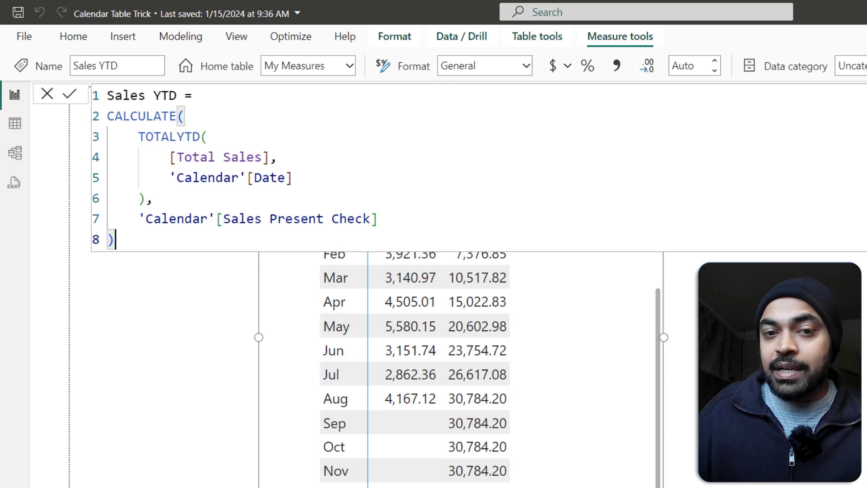
pyautogui.moveTo(439, 412); pyautogui.dragTo(519, 487)
pyautogui.moveTo(498, 459); pyautogui.dragTo(522, 484)
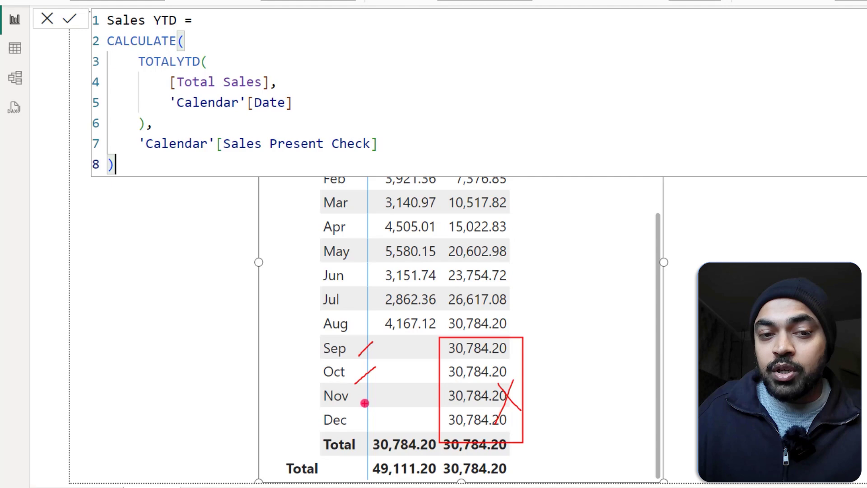
pyautogui.moveTo(224, 156); pyautogui.dragTo(295, 158)
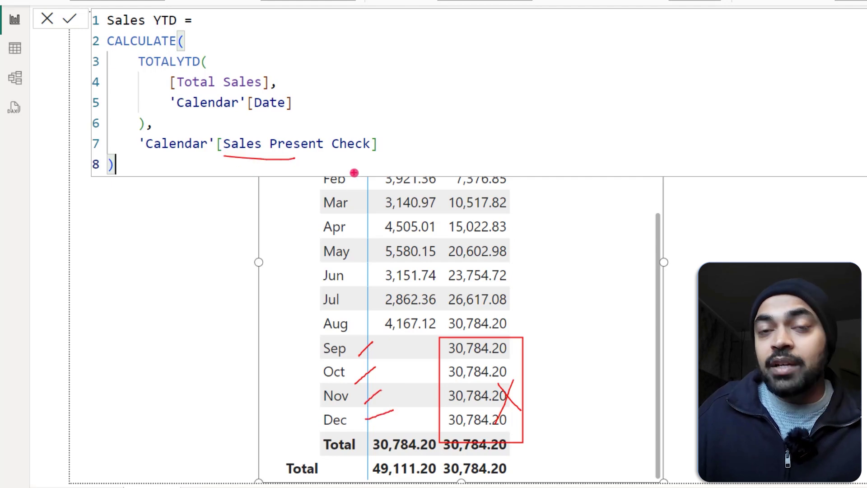
# Commit the CALCULATE-wrapped Sales YTD formula, leaving 2012 Sep–Dec blank
pyautogui.press('e')
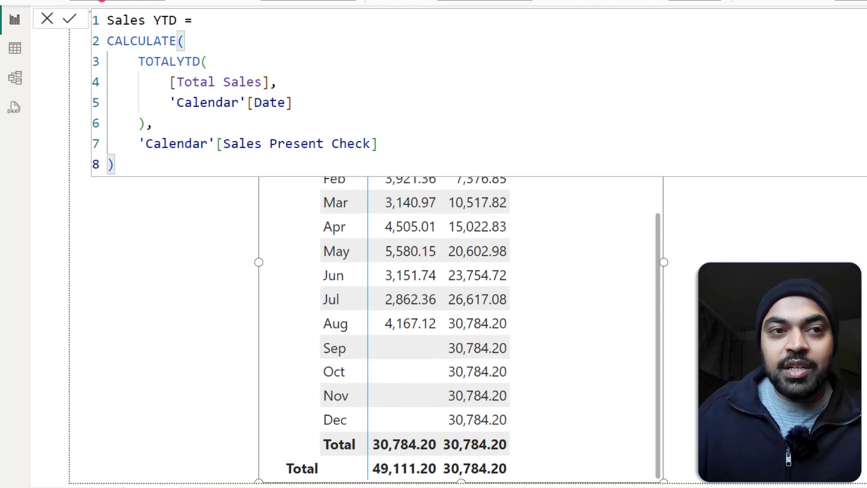
pyautogui.click(70, 18)
pyautogui.scroll(3, 533, 371)
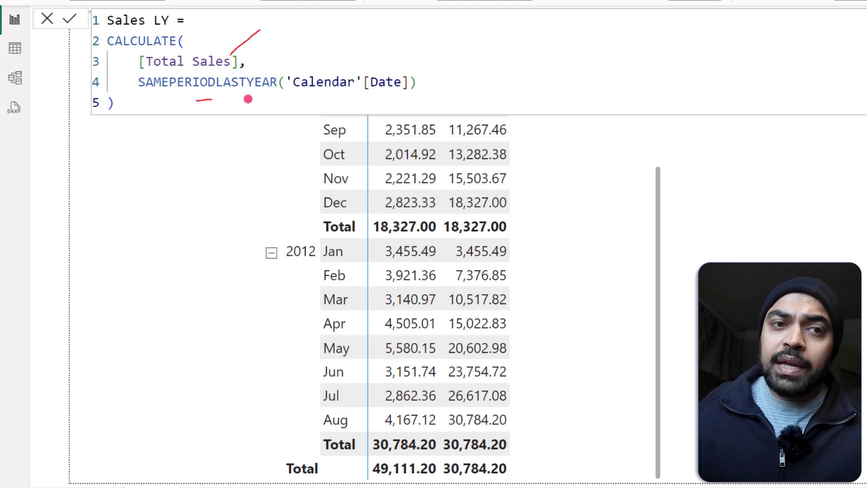
pyautogui.moveTo(248, 99); pyautogui.dragTo(305, 99)
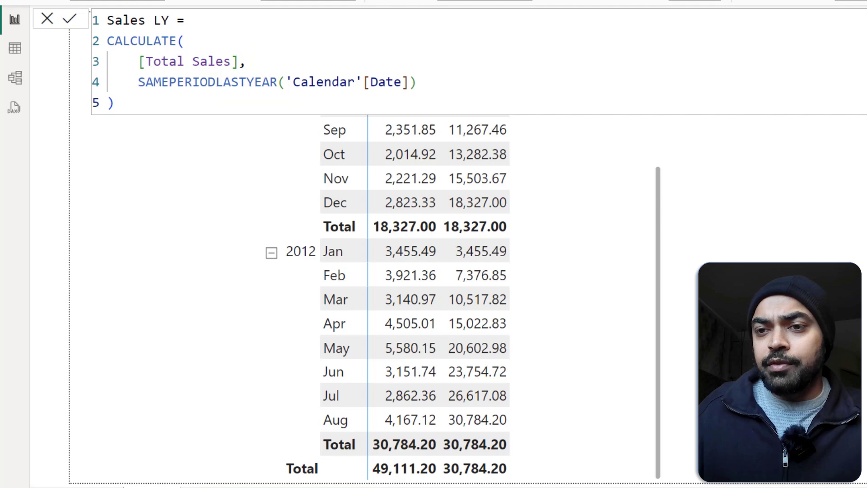
# Add the Sales LY measure to the matrix visual
pyautogui.moveTo(860, 210); pyautogui.dragTo(609, 259)
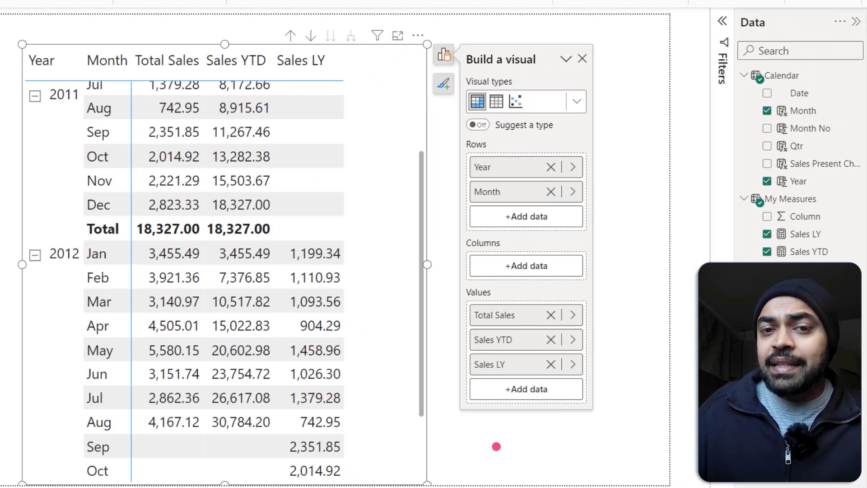
pyautogui.click(596, 435)
pyautogui.scroll(-3, 351, 401)
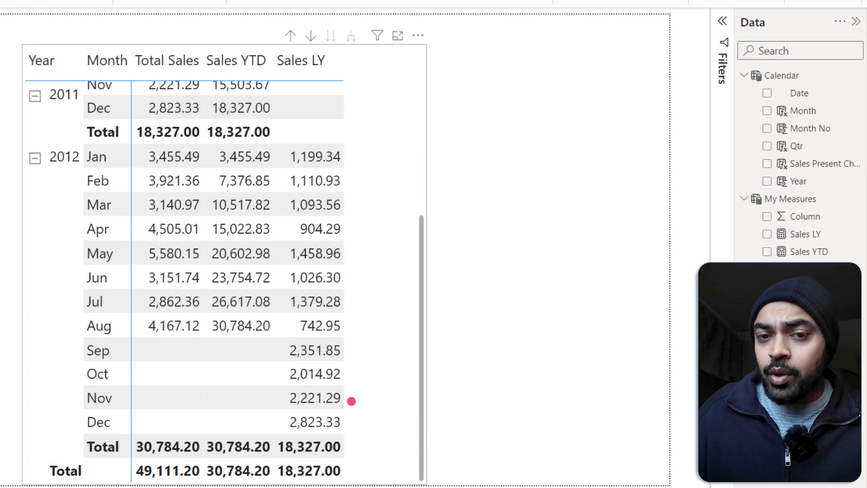
pyautogui.moveTo(145, 348); pyautogui.dragTo(176, 393)
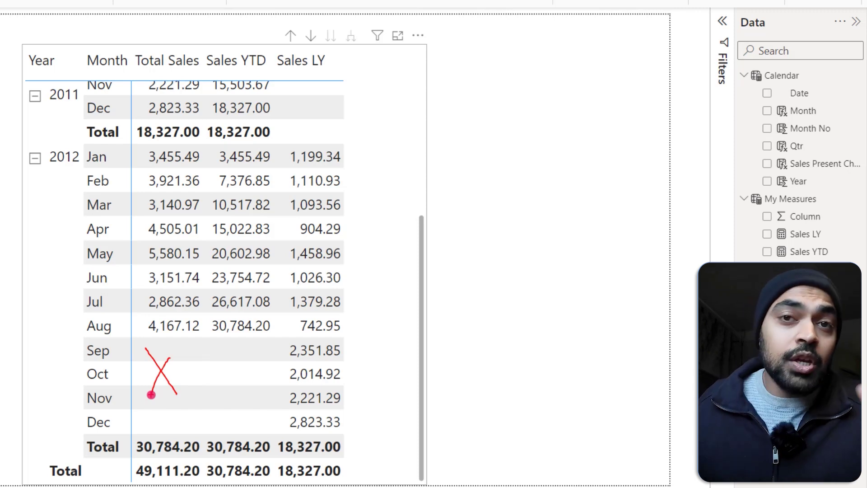
pyautogui.press('Escape')
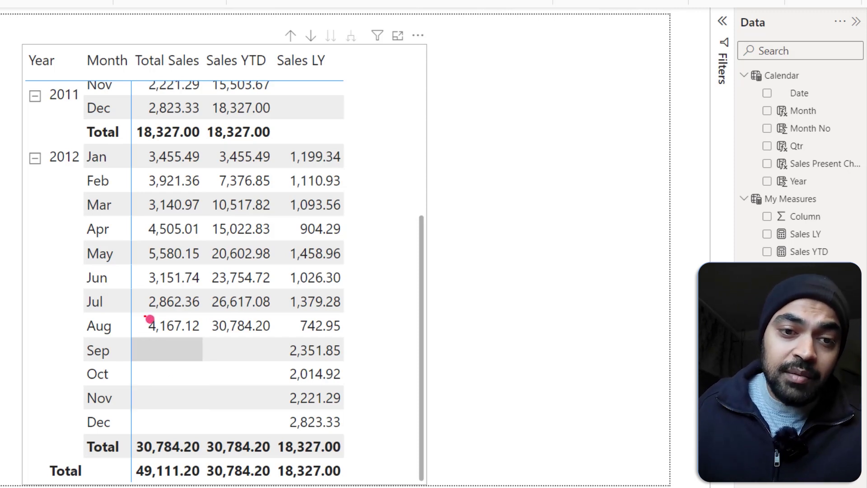
pyautogui.moveTo(144, 315); pyautogui.dragTo(200, 340)
pyautogui.moveTo(289, 312); pyautogui.dragTo(348, 338)
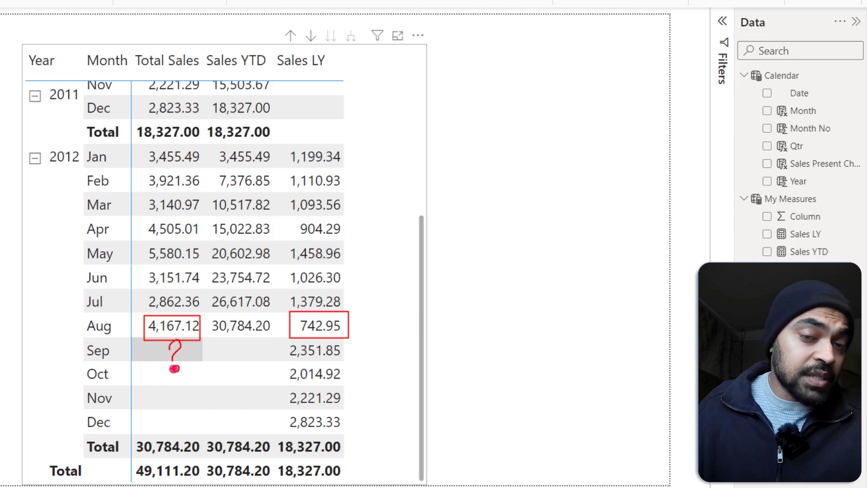
pyautogui.press('Escape')
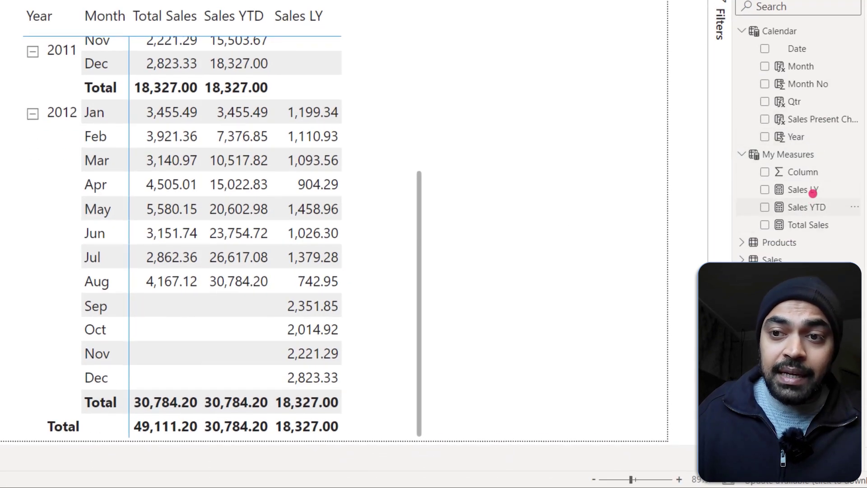
# Start wrapping the Sales LY formula in an outer CALCULATE, indenting the inner calculation
pyautogui.click(812, 192)
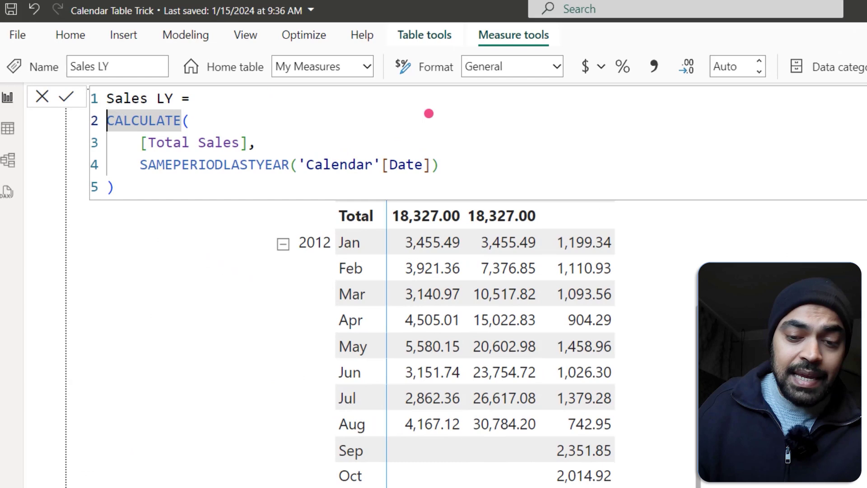
pyautogui.write('cal')
pyautogui.press('Tab')
pyautogui.hotkey('shift', 'Return')
pyautogui.press('Down')
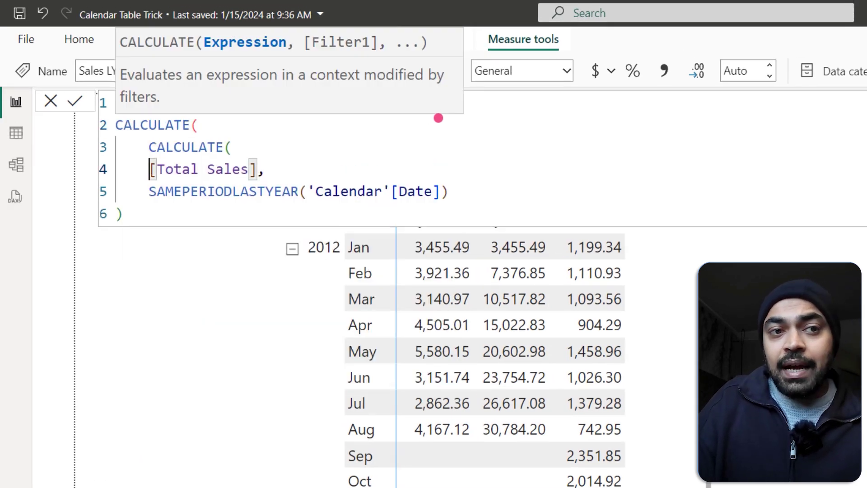
pyautogui.hotkey('shift', 'Down')
pyautogui.hotkey('shift', 'Down')
pyautogui.press('Tab')
# Add 'Calendar'[Sales Present Check] as the outer filter argument, close the bracket and commit
pyautogui.write(',')
pyautogui.hotkey('shift', 'Return')
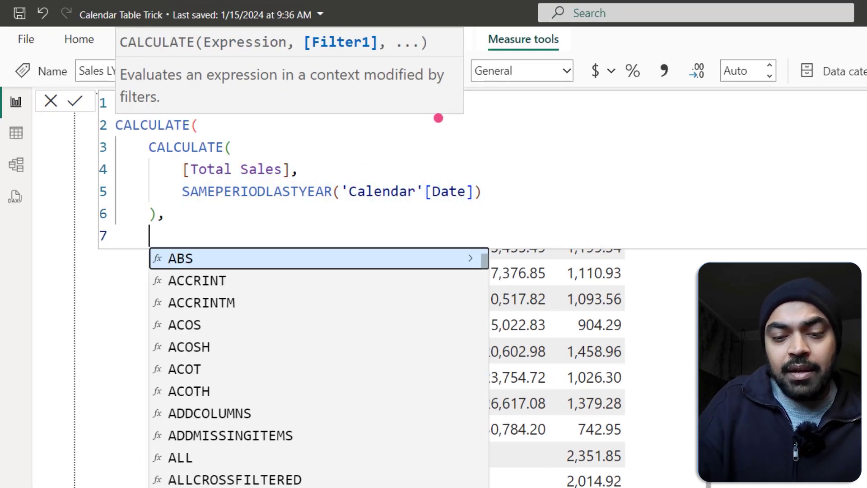
pyautogui.write('che')
pyautogui.press('Tab')
pyautogui.hotkey('shift', 'Return')
pyautogui.hotkey('shift', 'Tab')
pyautogui.write(')')
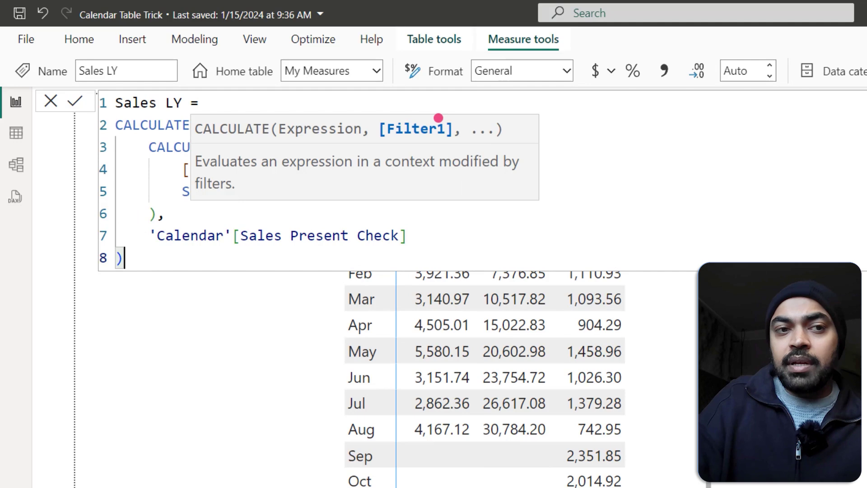
pyautogui.click(75, 101)
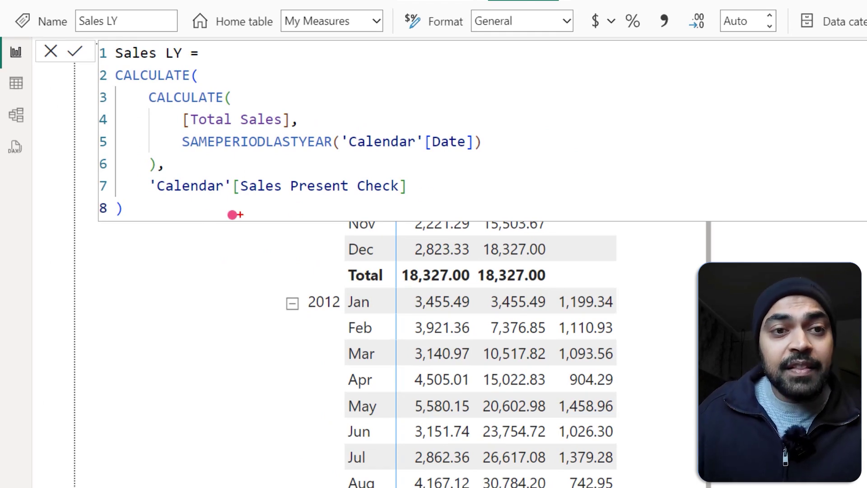
pyautogui.moveTo(210, 204); pyautogui.dragTo(347, 197)
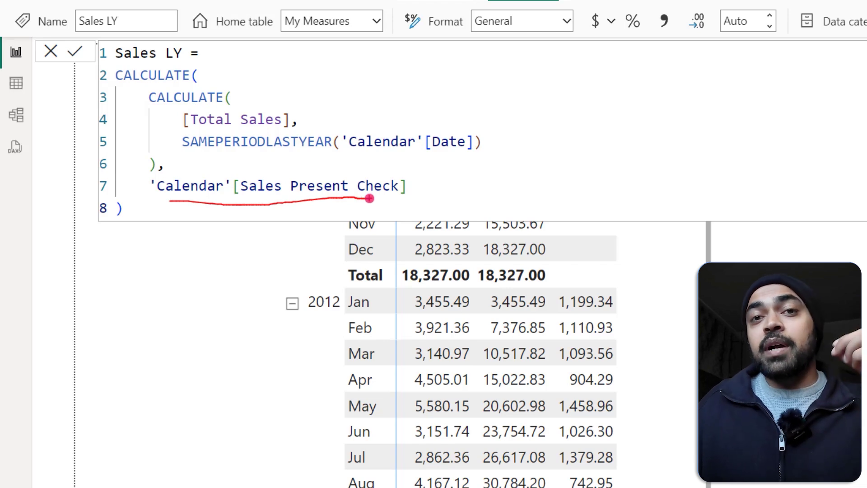
pyautogui.moveTo(279, 154); pyautogui.dragTo(383, 154)
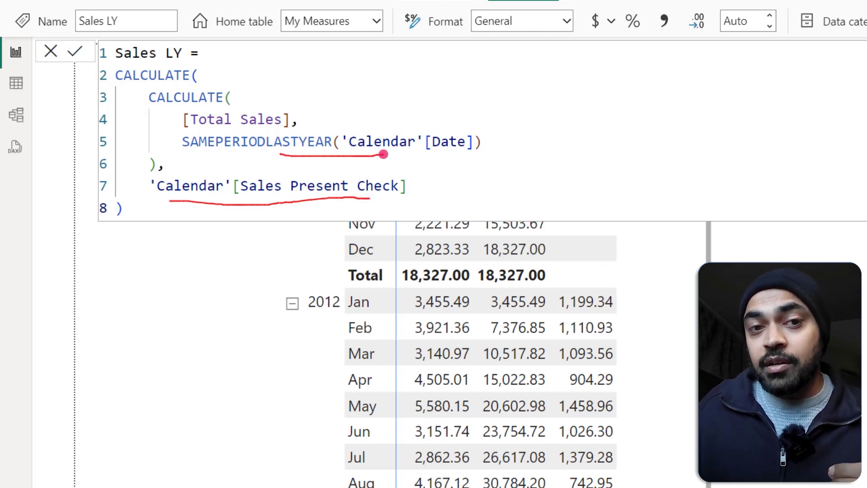
pyautogui.press('e')
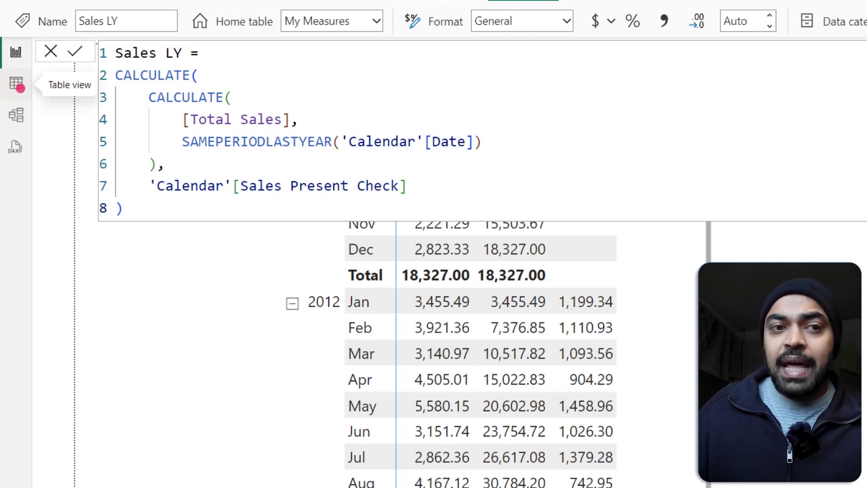
# Filter the Calendar table to Sales Present Check = True, whose rows end at 31-08-2012
pyautogui.click(18, 86)
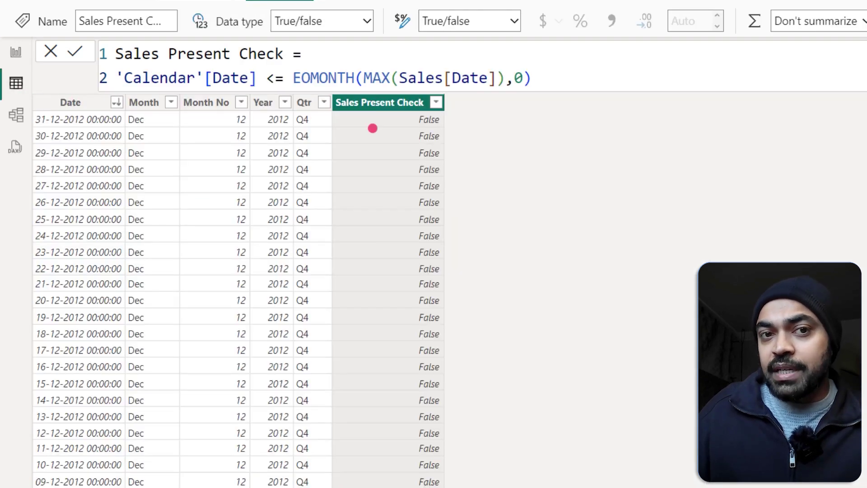
pyautogui.click(435, 104)
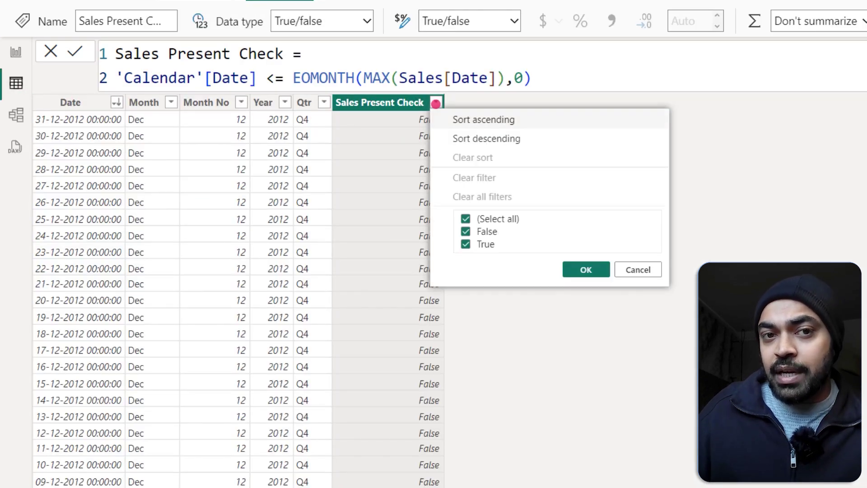
pyautogui.click(488, 220)
pyautogui.click(488, 245)
pyautogui.click(586, 270)
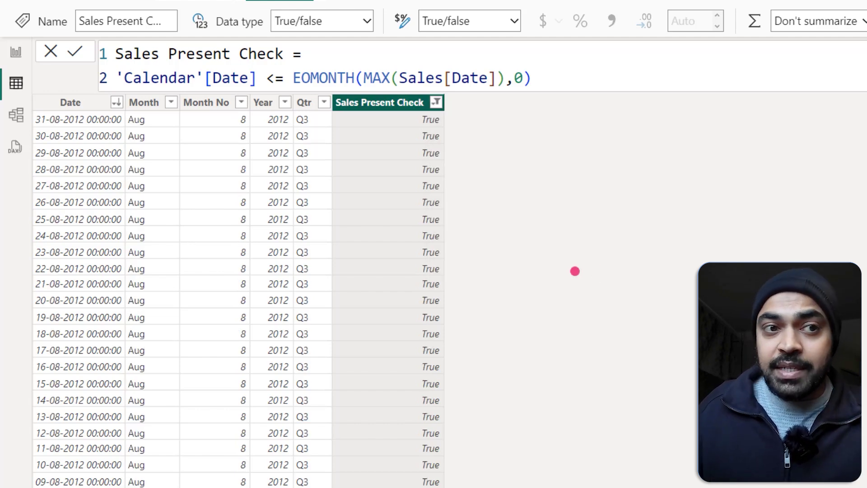
pyautogui.moveTo(30, 110)
pyautogui.mouseDown()
pyautogui.moveTo(94, 190)
pyautogui.moveTo(95, 227)
pyautogui.mouseUp()
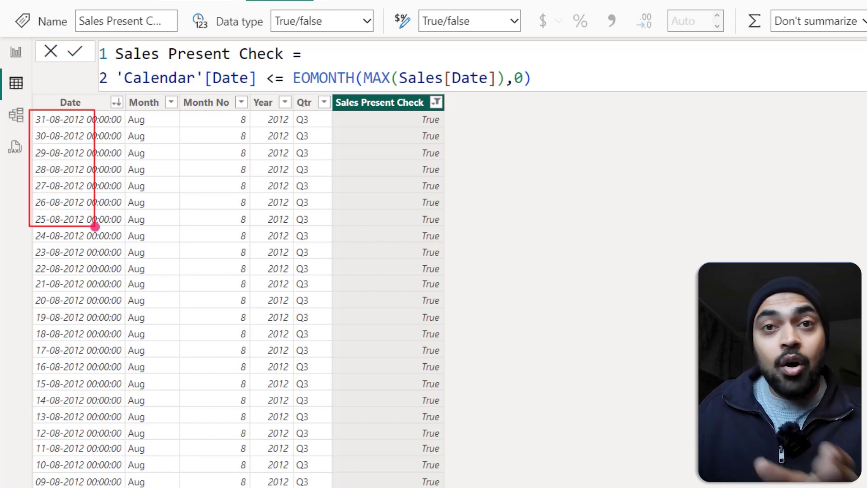